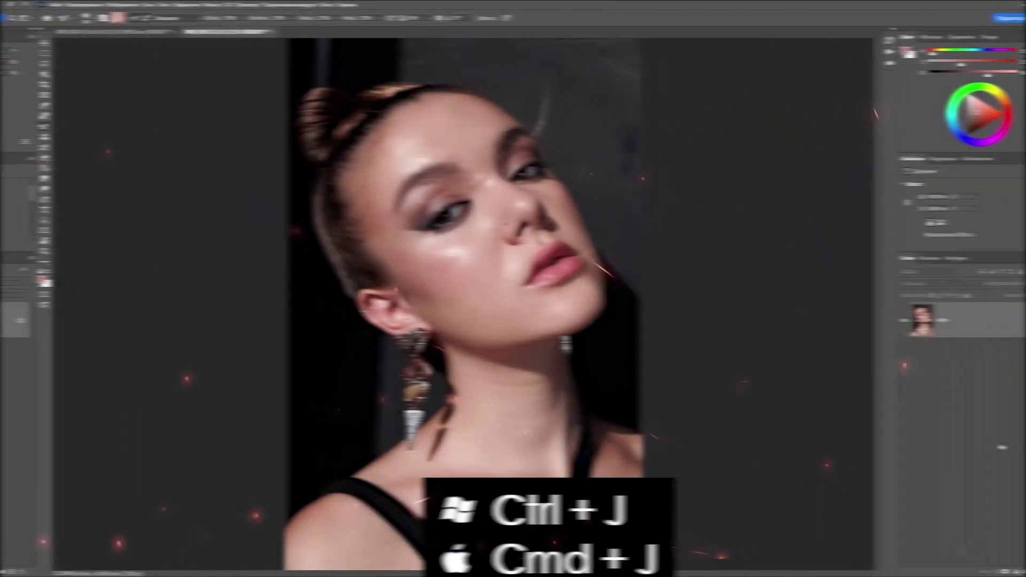
# Step: Duplicate the portrait layer and apply Retouch4me Heal to remove its skin blemishes
pyautogui.hotkey('ctrl', 'j')
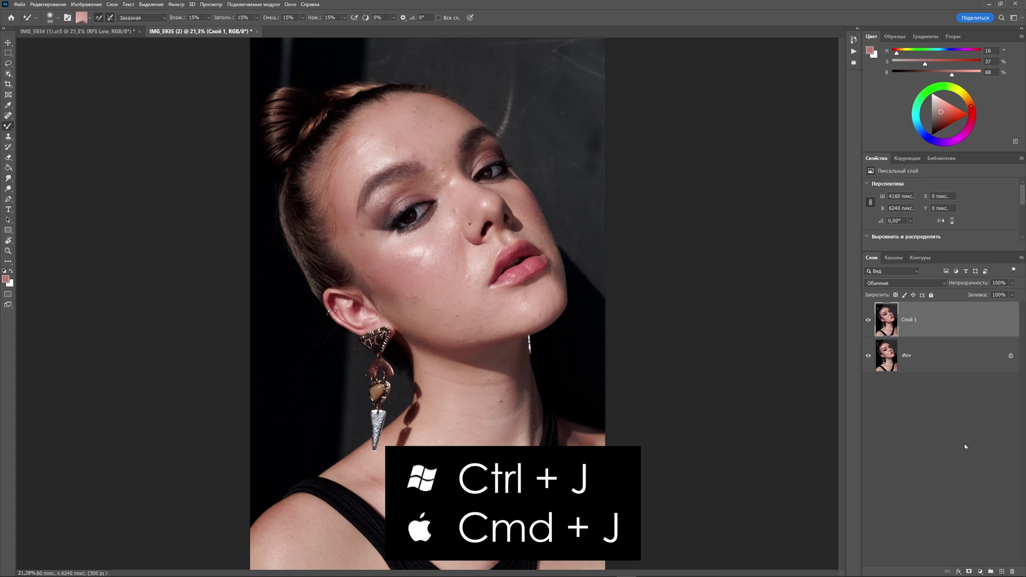
pyautogui.click(178, 5)
pyautogui.moveTo(209, 217)
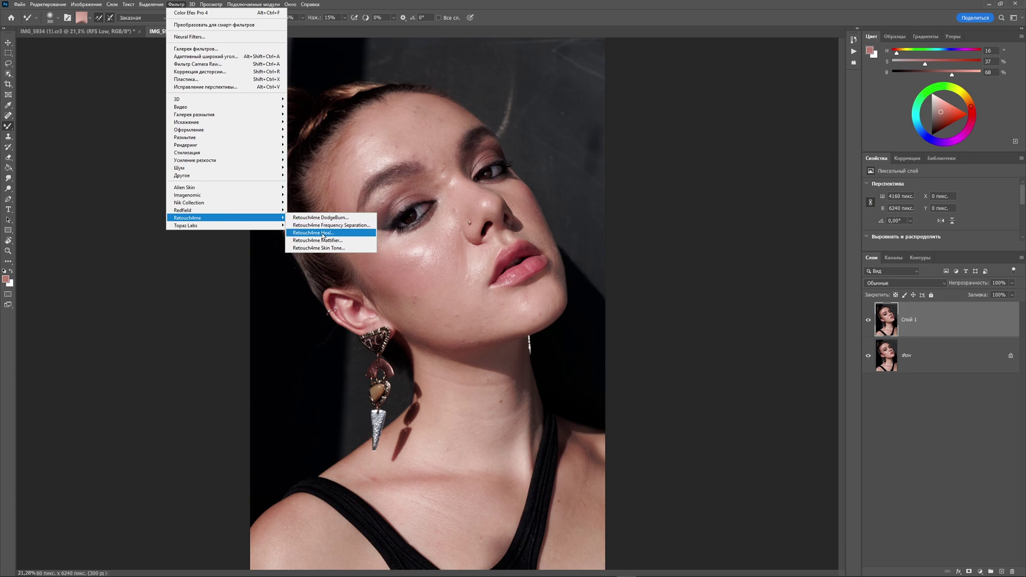
pyautogui.click(322, 233)
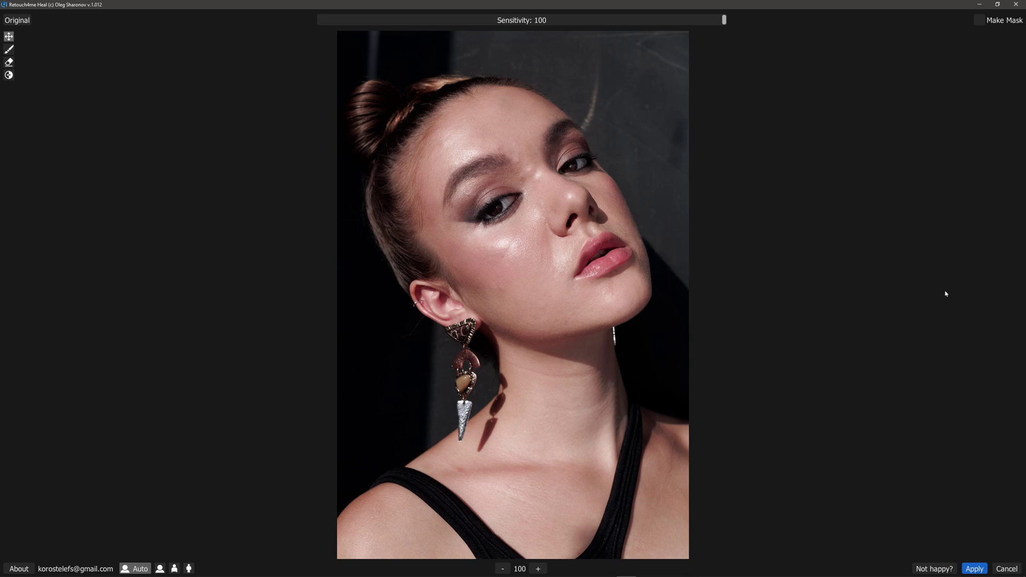
pyautogui.click(974, 568)
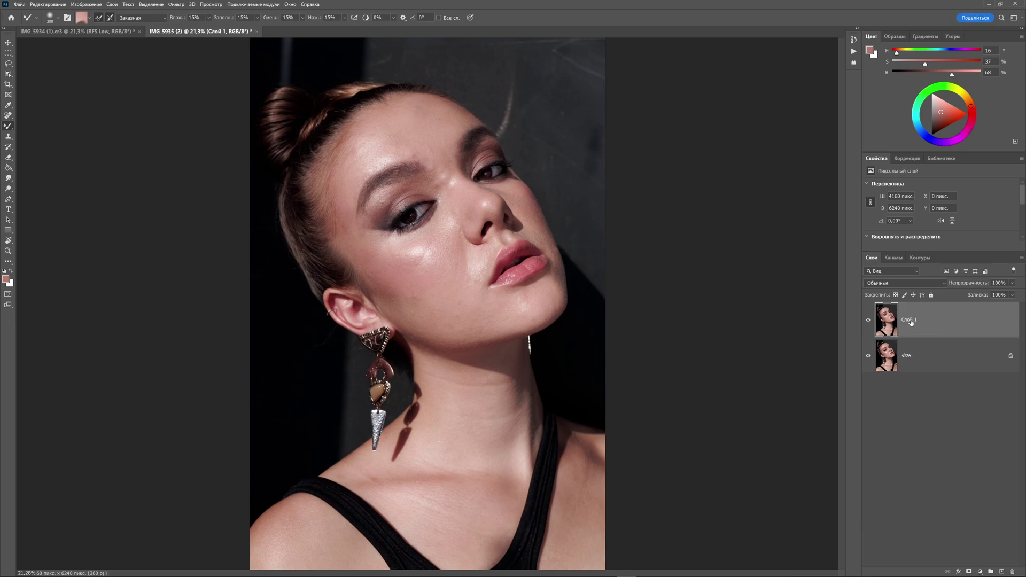
# Step: Name the healed layer Heal and stamp all visible layers into a new merged layer
pyautogui.doubleClick(908, 320)
pyautogui.write('Heal')
pyautogui.press('Return')
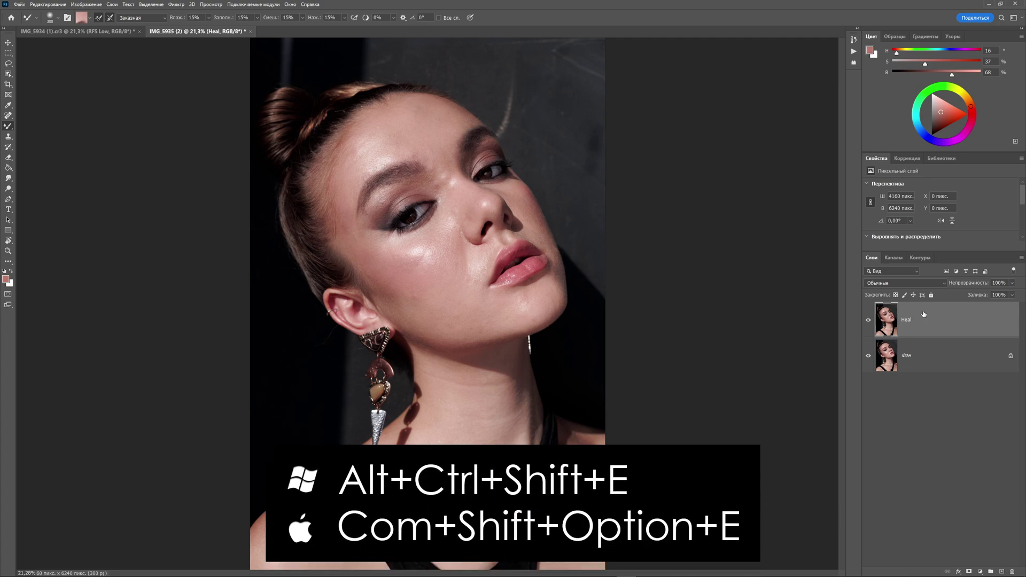
pyautogui.hotkey('ctrl', 'shift', 'alt', 'e')
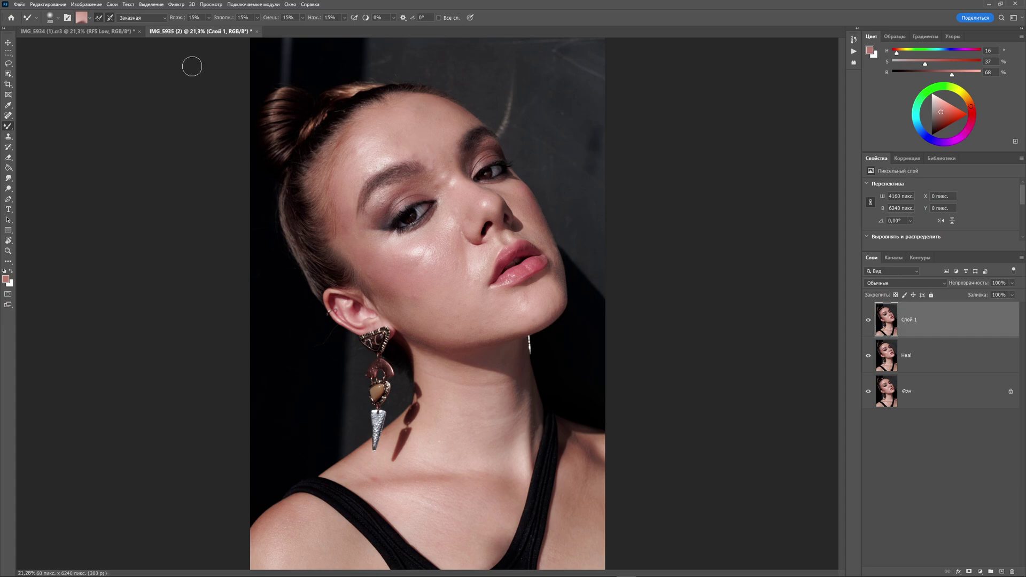
# Step: Apply Retouch4me Dodge Burn, name the result D&B, and stamp a merged layer above it
pyautogui.click(176, 4)
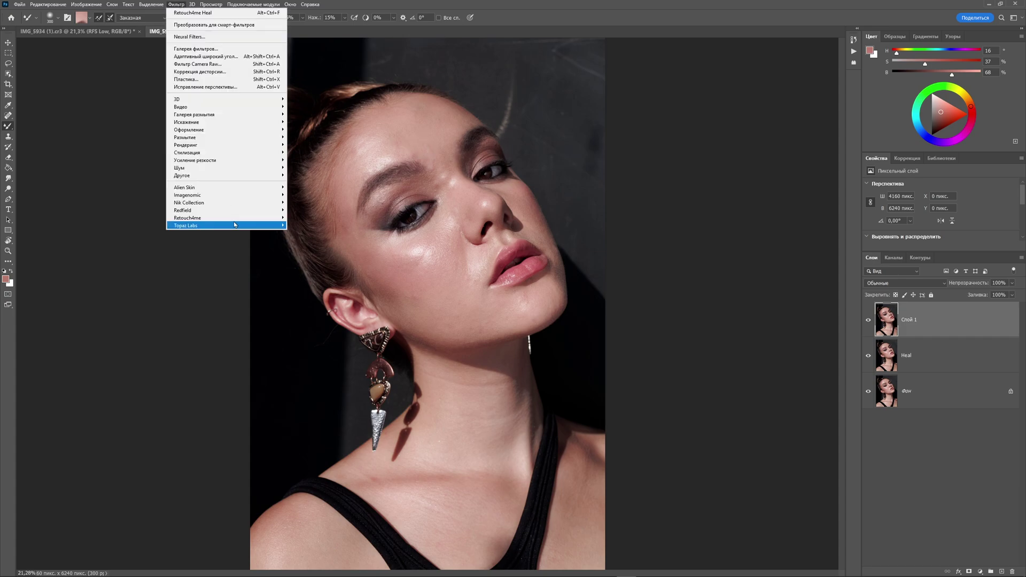
pyautogui.moveTo(187, 216)
pyautogui.click(326, 220)
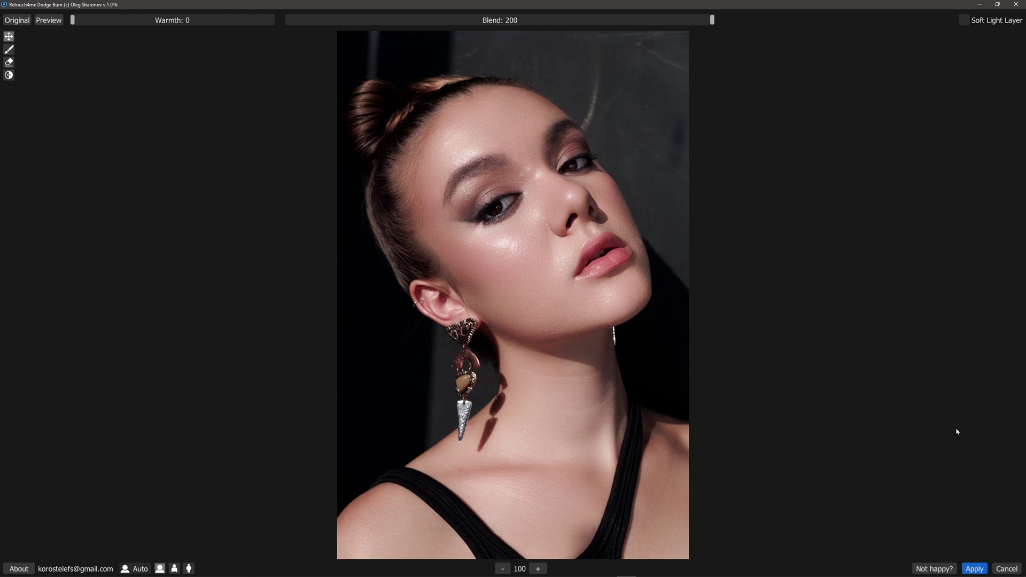
pyautogui.click(974, 569)
pyautogui.doubleClick(908, 320)
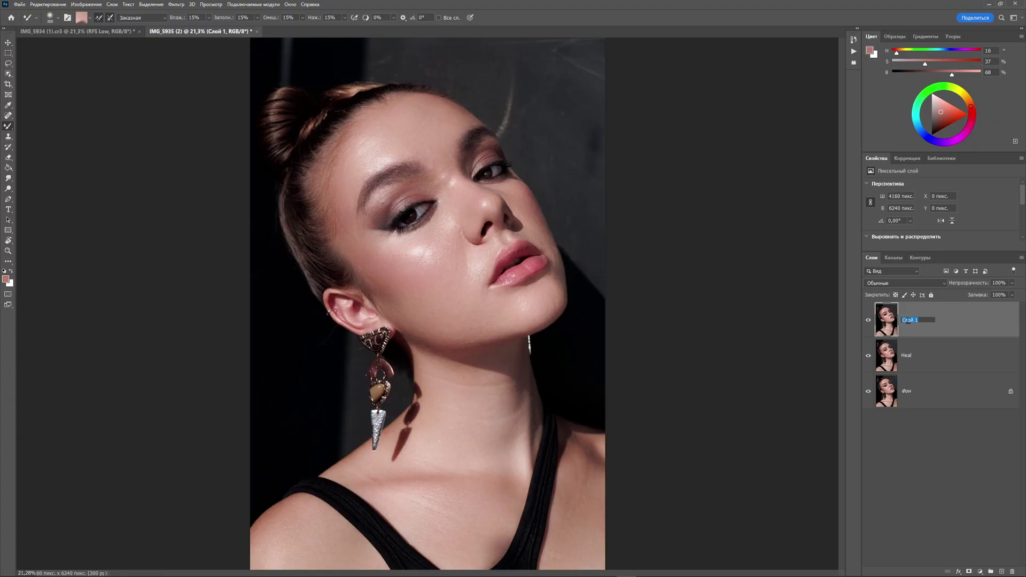
pyautogui.write('D&B')
pyautogui.press('Return')
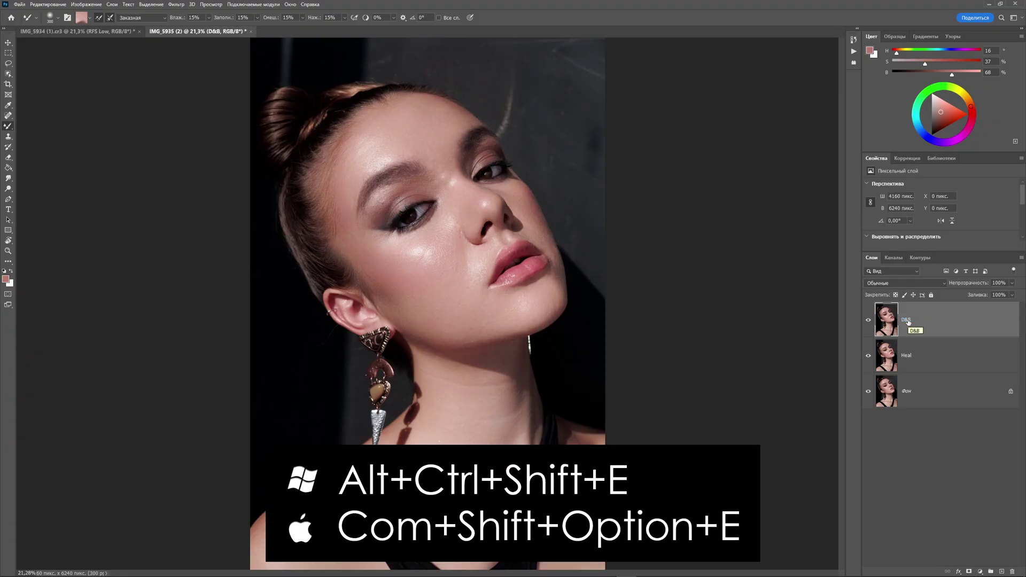
pyautogui.hotkey('ctrl', 'alt', 'shift', 'e')
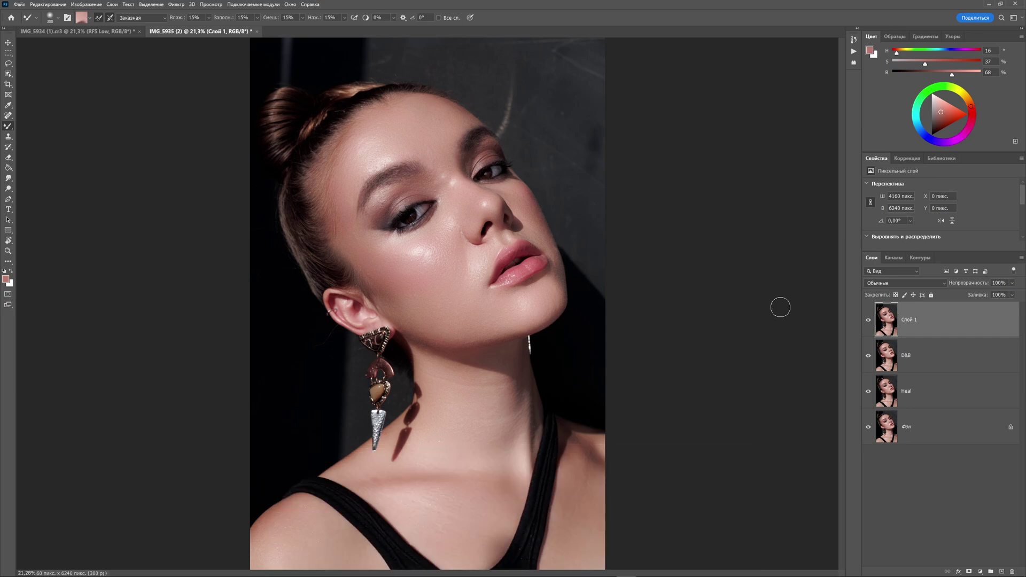
# Step: Apply Retouch4me Mattifier to the stamped layer
pyautogui.click(177, 5)
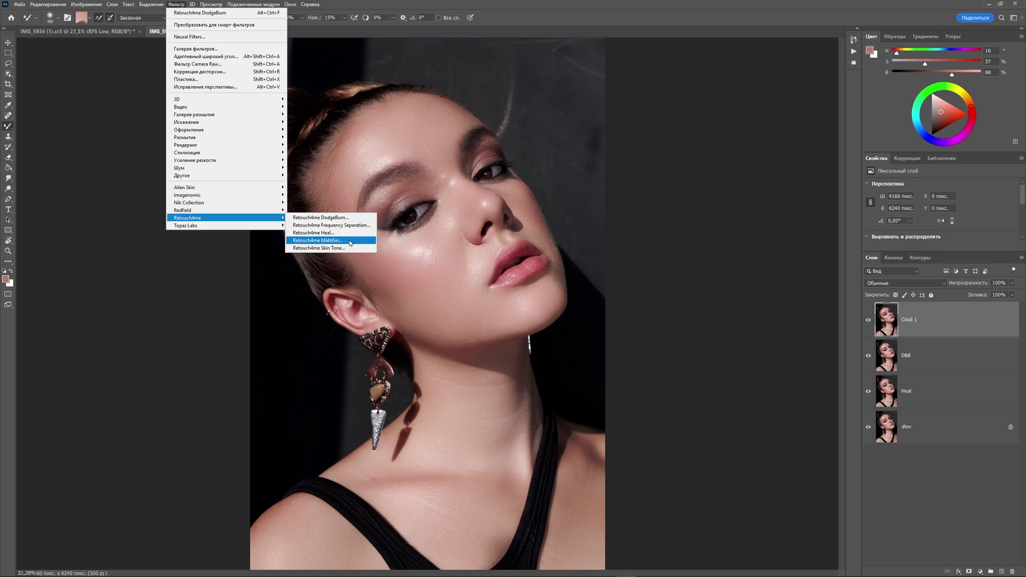
pyautogui.click(350, 241)
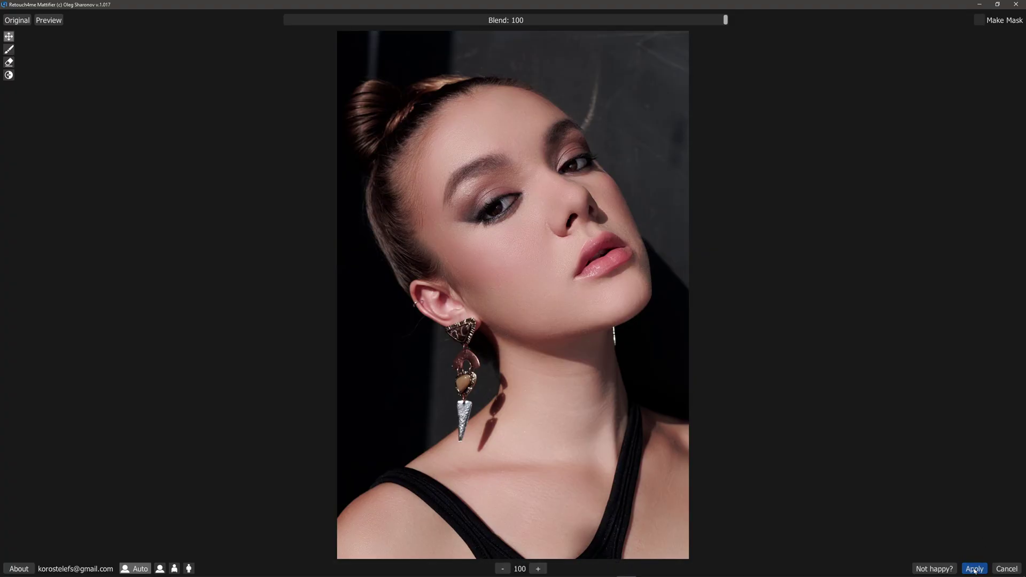
pyautogui.click(974, 569)
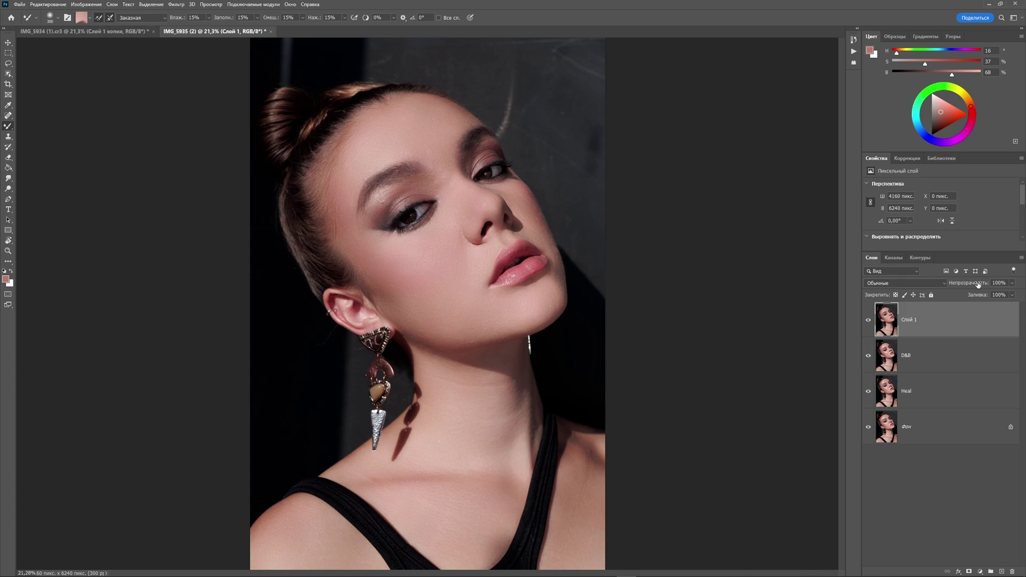
# Step: Lower the mattified layer to 60% opacity, duplicate it, and bring the copy to 100%
pyautogui.moveTo(978, 284); pyautogui.dragTo(960, 286)
pyautogui.moveTo(909, 319); pyautogui.dragTo(1002, 571)
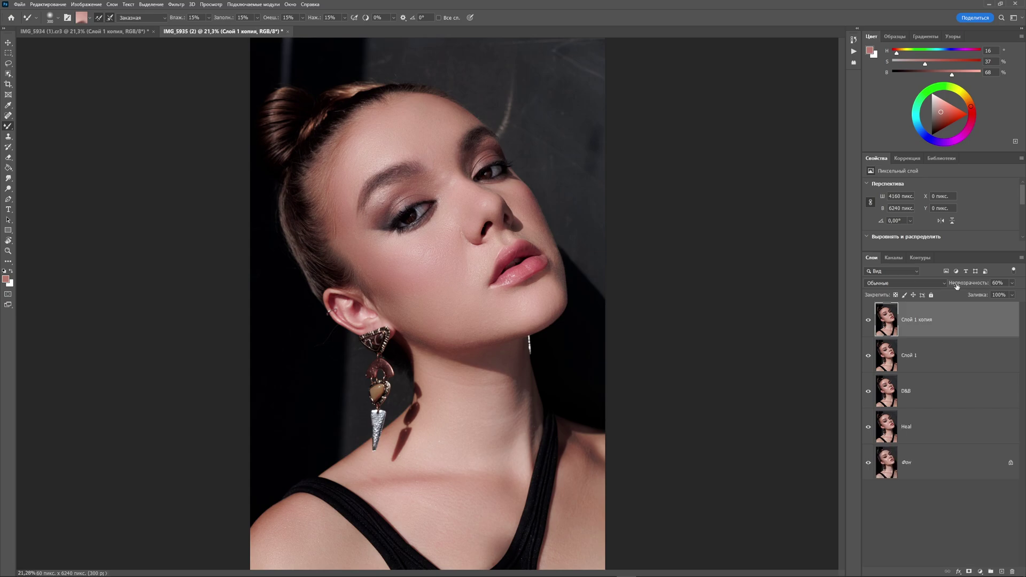
pyautogui.moveTo(956, 286); pyautogui.dragTo(1023, 284)
# Step: Confirm Слой 1 копия at 100% opacity, add a layer mask, and ready a black standard brush
pyautogui.press('Return')
pyautogui.click(969, 571)
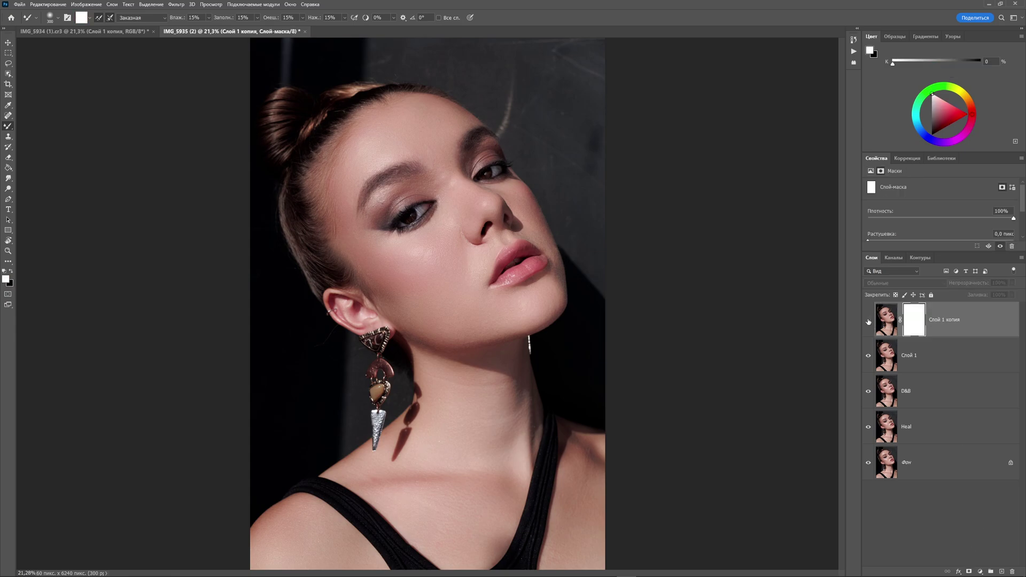
pyautogui.rightClick(8, 125)
pyautogui.click(48, 129)
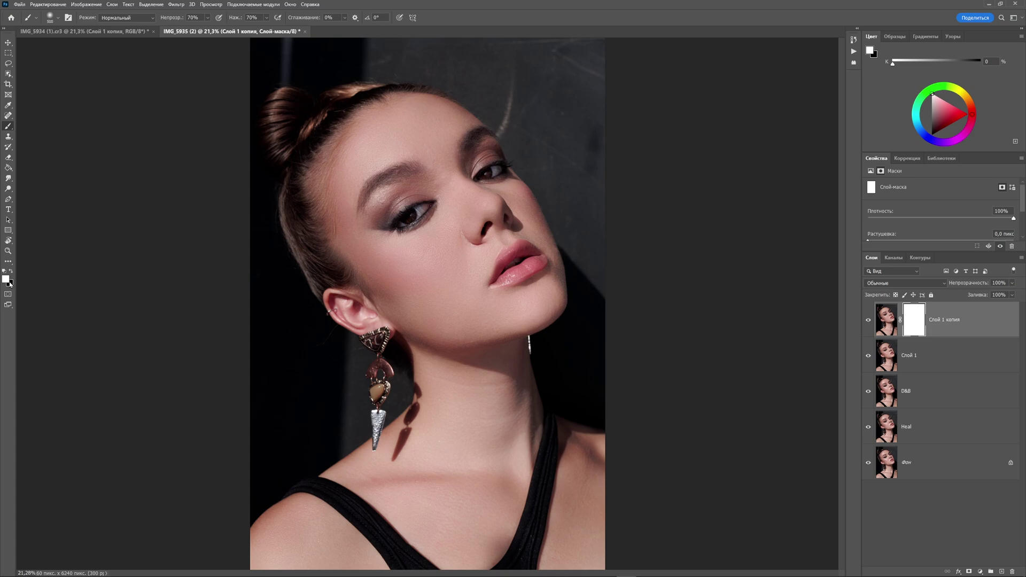
pyautogui.press('x')
# Step: Paint black on the mask over the cheek, nose and chest, resizing the brush between areas
pyautogui.moveTo(396, 264)
pyautogui.mouseDown()
pyautogui.moveTo(407, 262)
pyautogui.moveTo(396, 254)
pyautogui.mouseUp()
pyautogui.press('[')
pyautogui.press('[')
pyautogui.moveTo(475, 201); pyautogui.dragTo(473, 203)
pyautogui.press(']')
pyautogui.press(']')
pyautogui.press(']')
pyautogui.moveTo(447, 493); pyautogui.dragTo(439, 501)
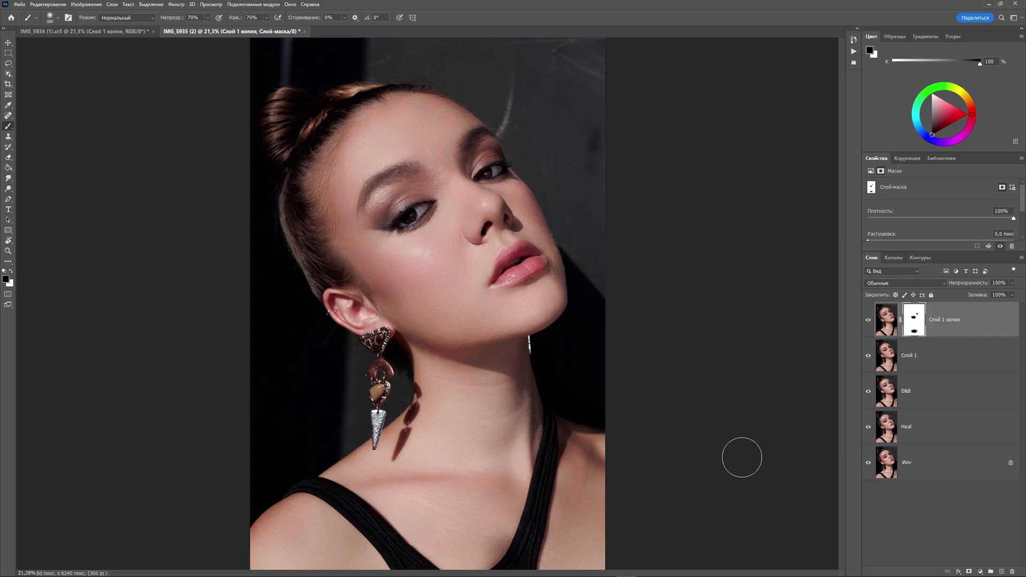
pyautogui.click(958, 362)
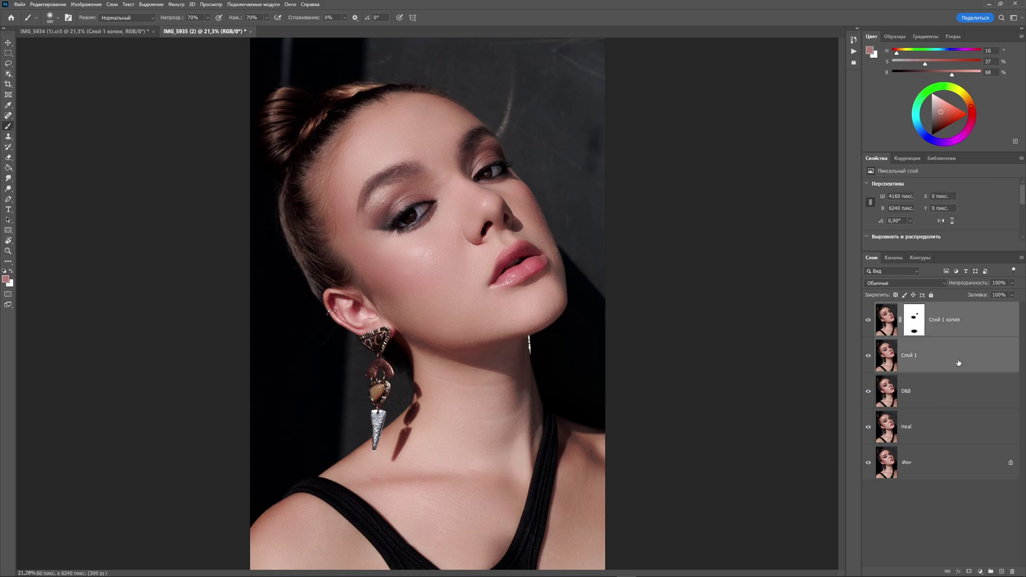
# Step: Group the two mattify layers into a group named MF
pyautogui.moveTo(972, 361); pyautogui.dragTo(991, 570)
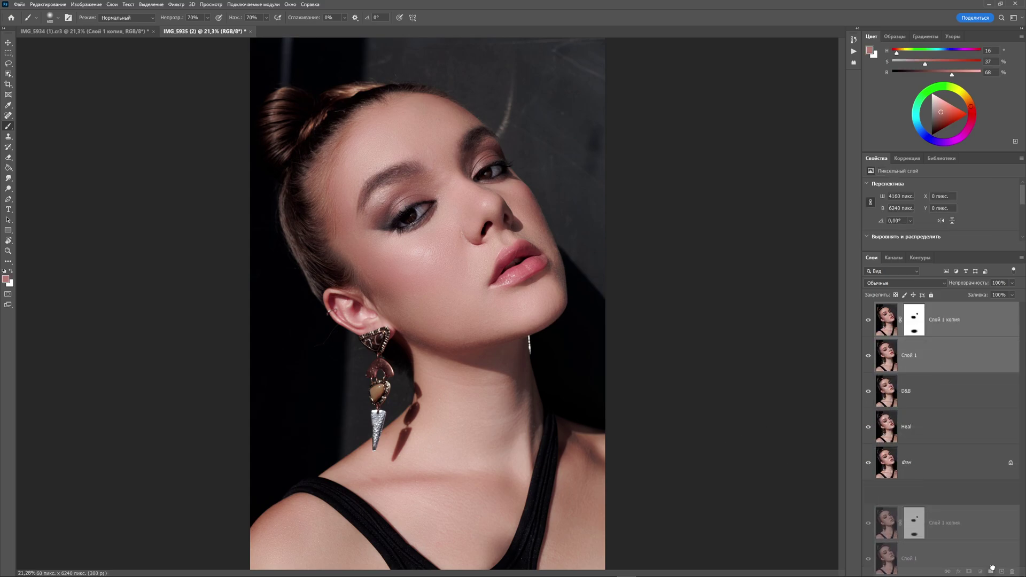
pyautogui.doubleClick(902, 307)
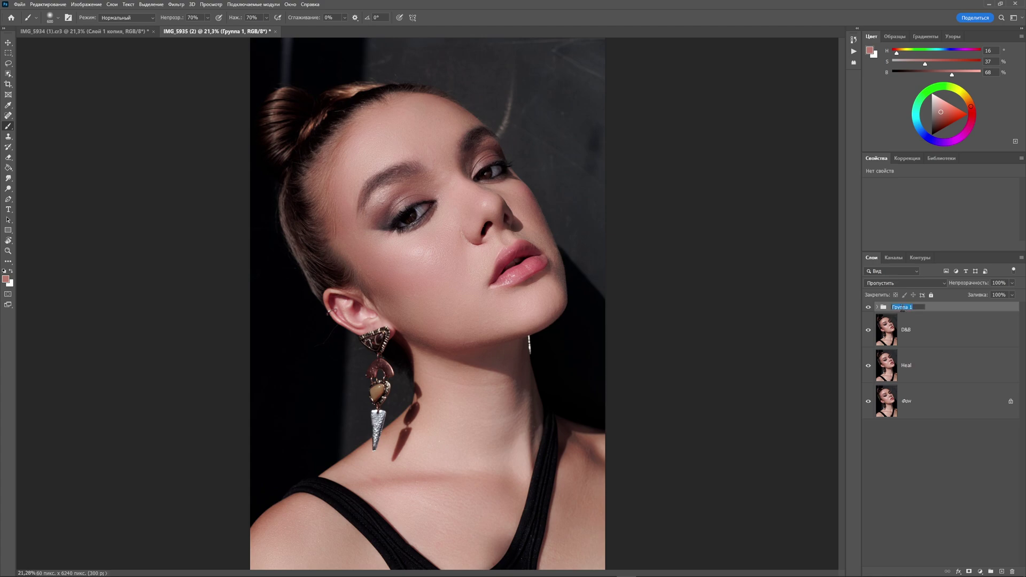
pyautogui.write('MF')
pyautogui.press('Return')
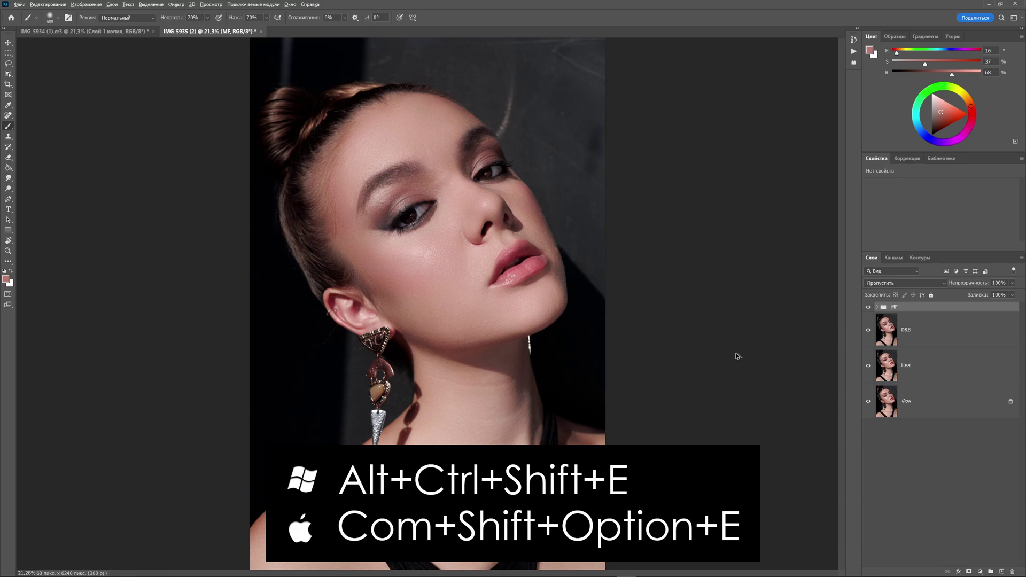
# Step: Stamp a merged layer named Skin Tone and run Retouch4me Skin Tone on it
pyautogui.hotkey('ctrl', 'alt', 'shift', 'e')
pyautogui.doubleClick(909, 320)
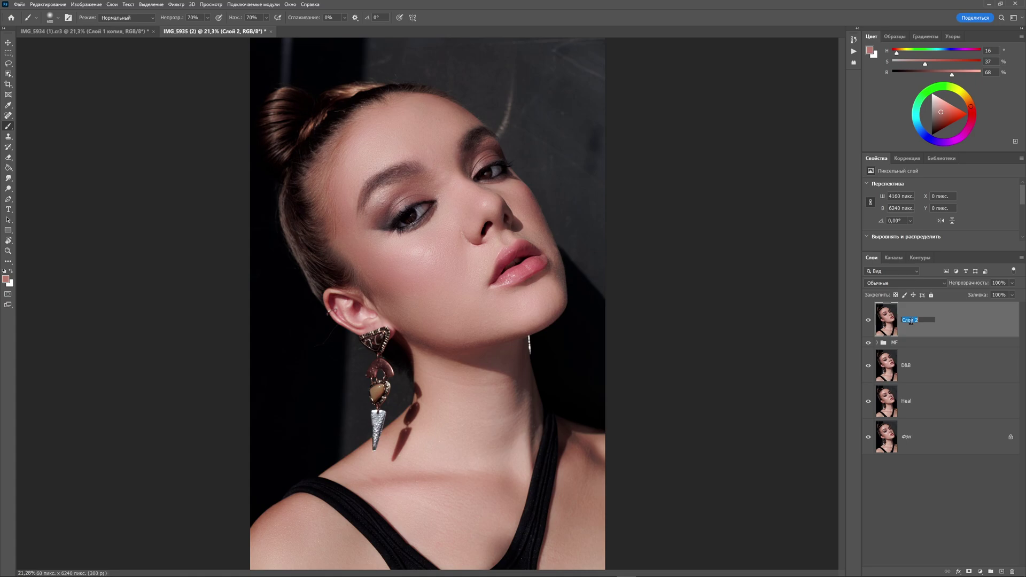
pyautogui.write('S')
pyautogui.write('kin Tone')
pyautogui.click(176, 5)
pyautogui.moveTo(226, 210)
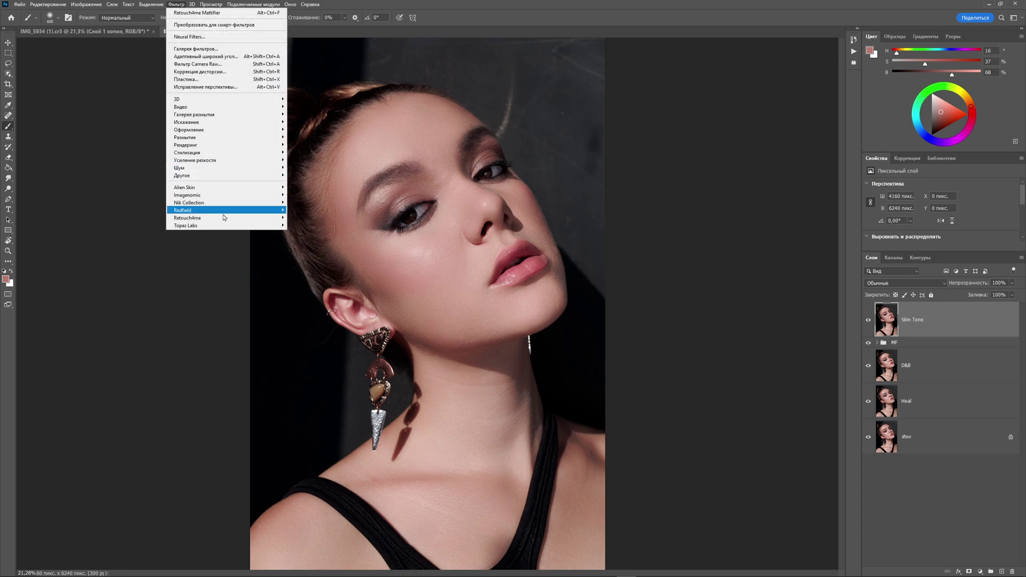
pyautogui.click(318, 248)
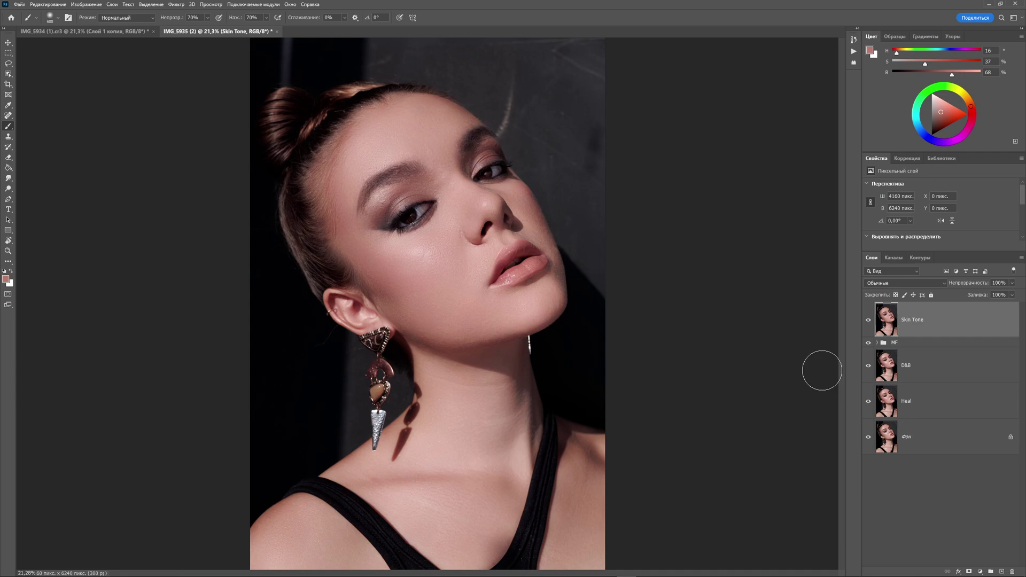
pyautogui.hotkey('ctrl', '+')
pyautogui.hotkey('ctrl', '+')
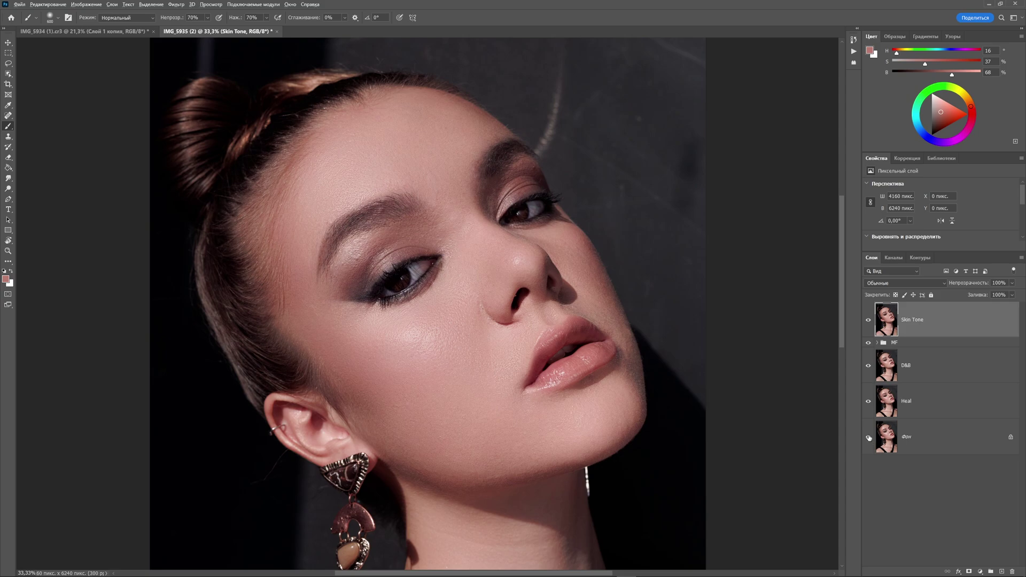
# Step: Compare against the Фон original, then group Skin Tone through Heal into Группа 1
pyautogui.keyDown('alt'); pyautogui.click(869, 438); pyautogui.keyUp('alt')
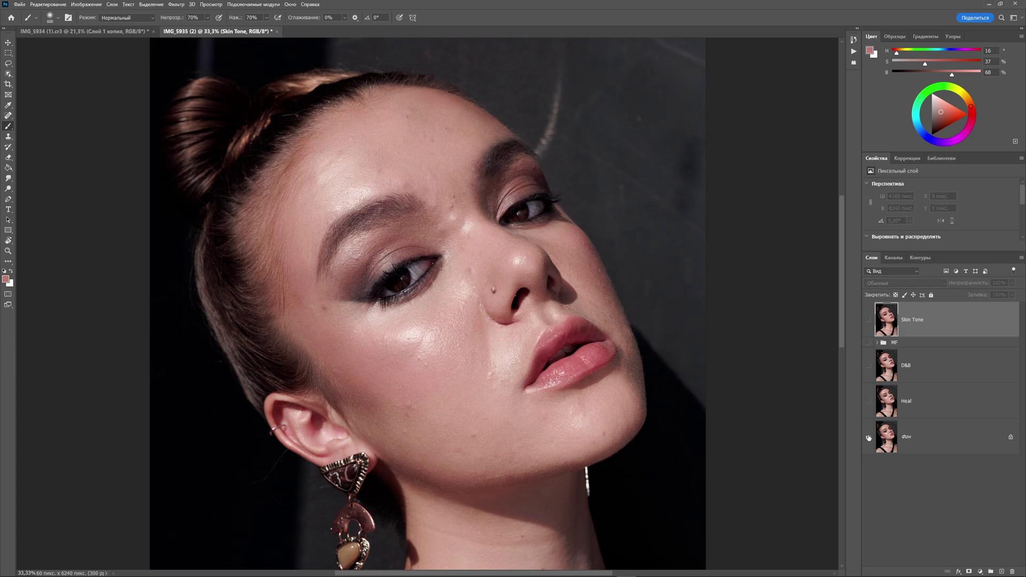
pyautogui.keyDown('alt'); pyautogui.click(868, 439); pyautogui.keyUp('alt')
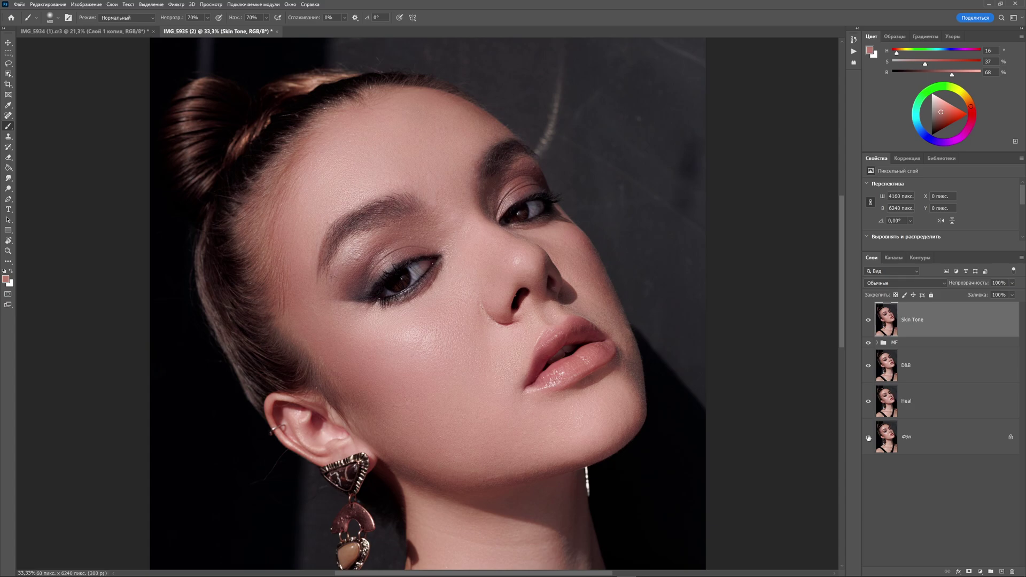
pyautogui.keyDown('alt'); pyautogui.click(869, 439); pyautogui.keyUp('alt')
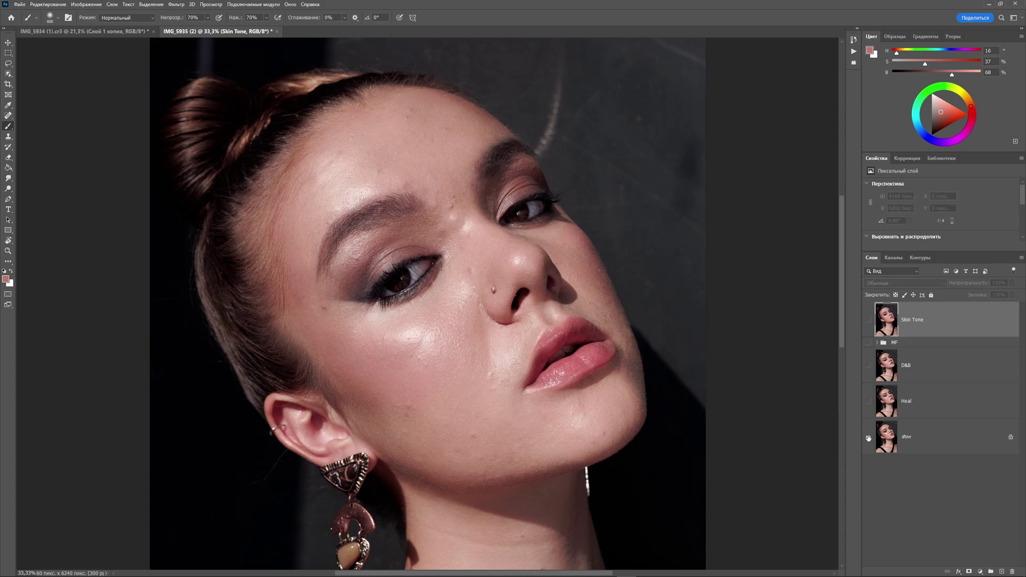
pyautogui.keyDown('alt'); pyautogui.click(869, 438); pyautogui.keyUp('alt')
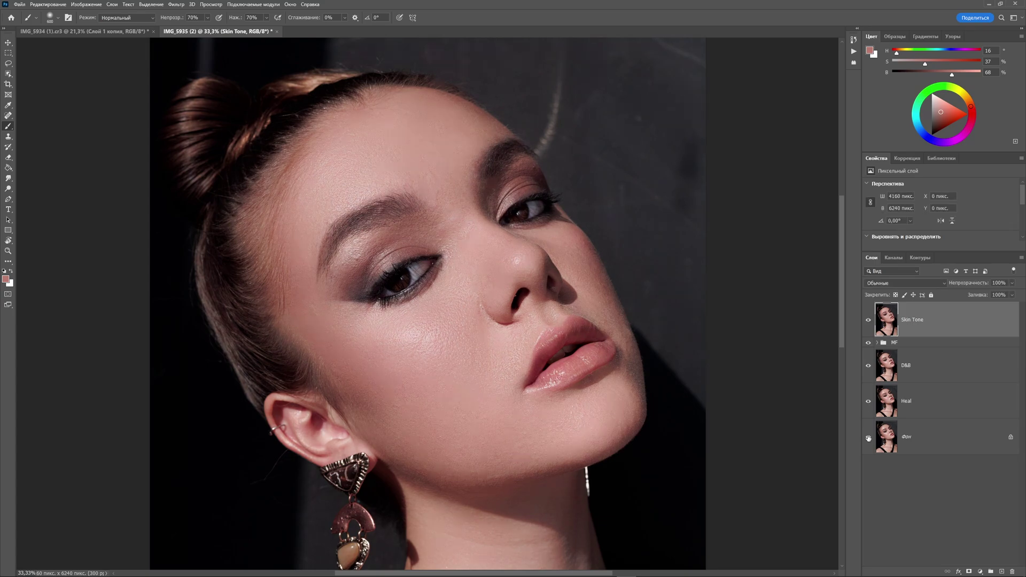
pyautogui.keyDown('shift'); pyautogui.click(975, 417); pyautogui.keyUp('shift')
pyautogui.moveTo(975, 417); pyautogui.dragTo(990, 571)
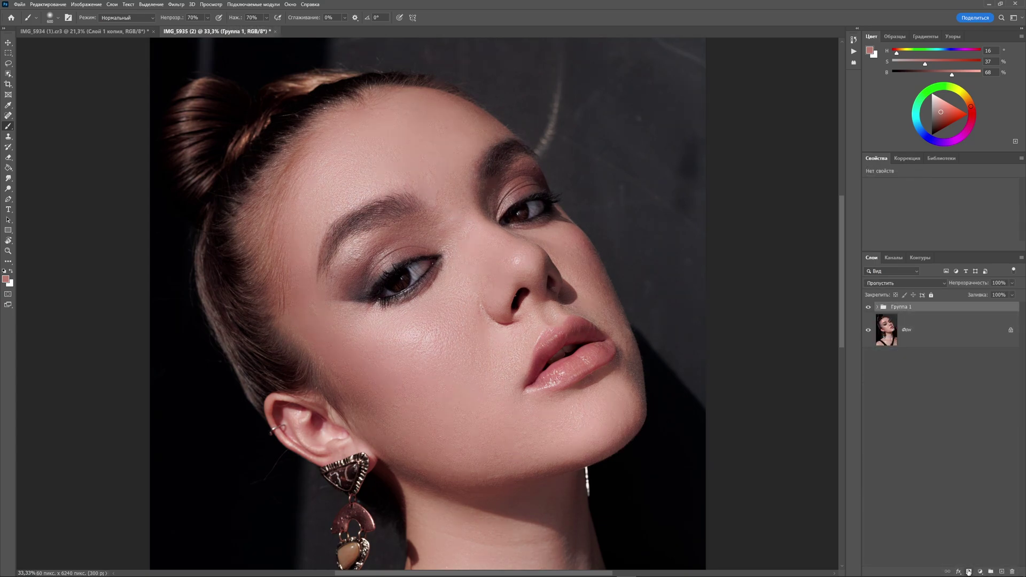
# Step: Mask Группа 1 over the nose stud with a small black brush, then toggle the group to compare
pyautogui.click(969, 571)
pyautogui.scroll(1, 481, 320)
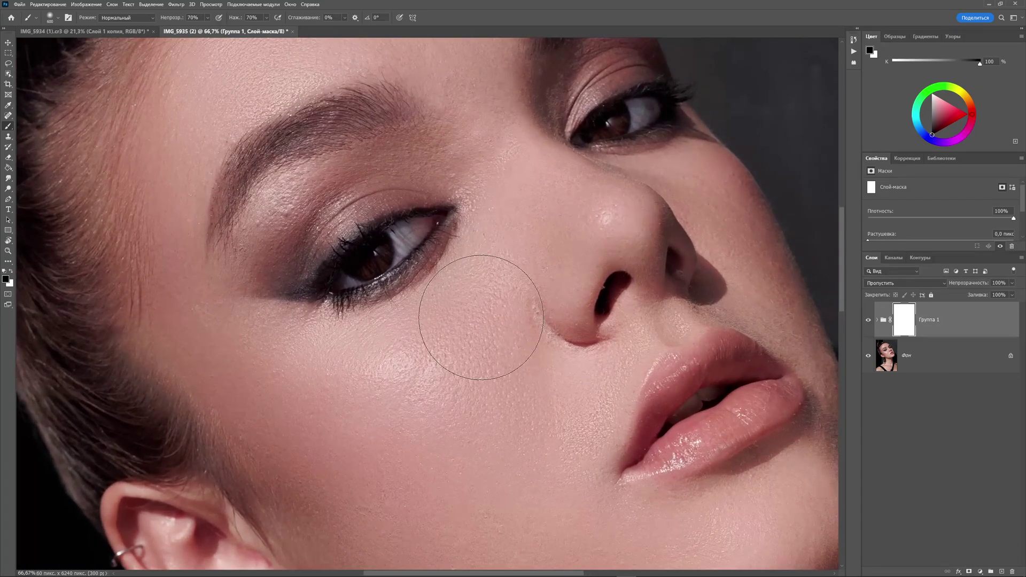
pyautogui.press('[')
pyautogui.press('[')
pyautogui.press('[')
pyautogui.moveTo(495, 291); pyautogui.dragTo(404, 347)
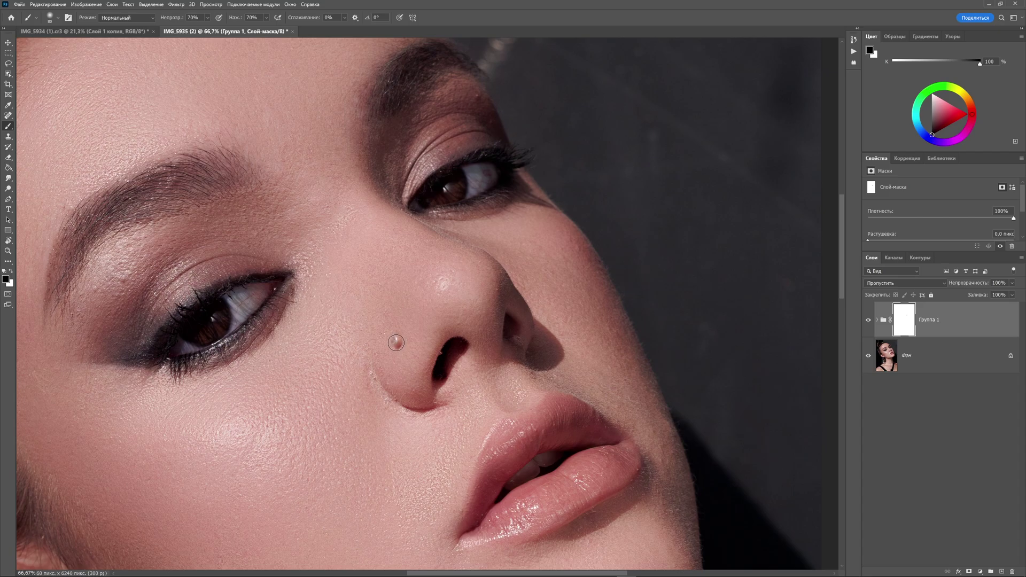
pyautogui.hotkey('ctrl', '0')
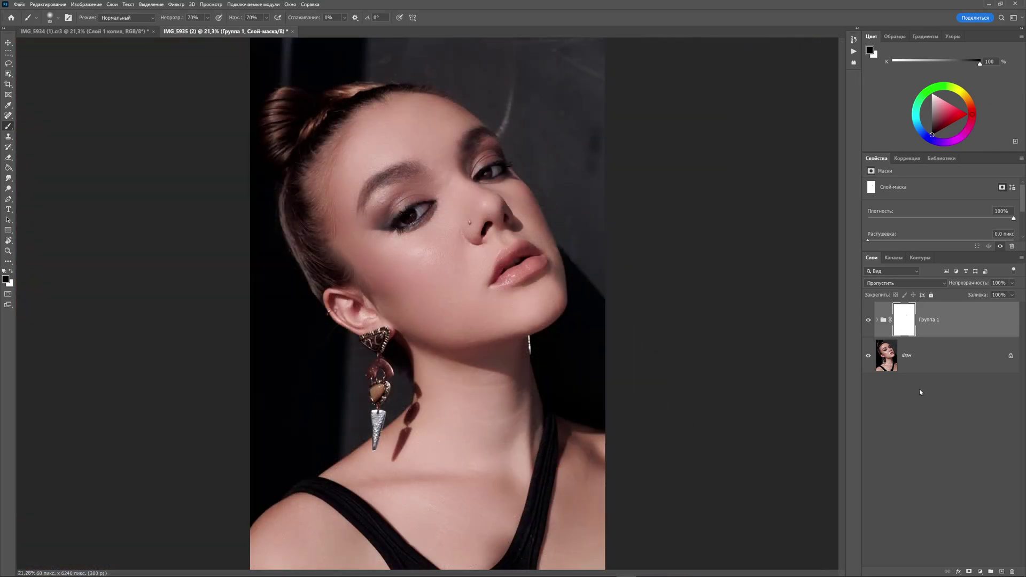
pyautogui.click(869, 321)
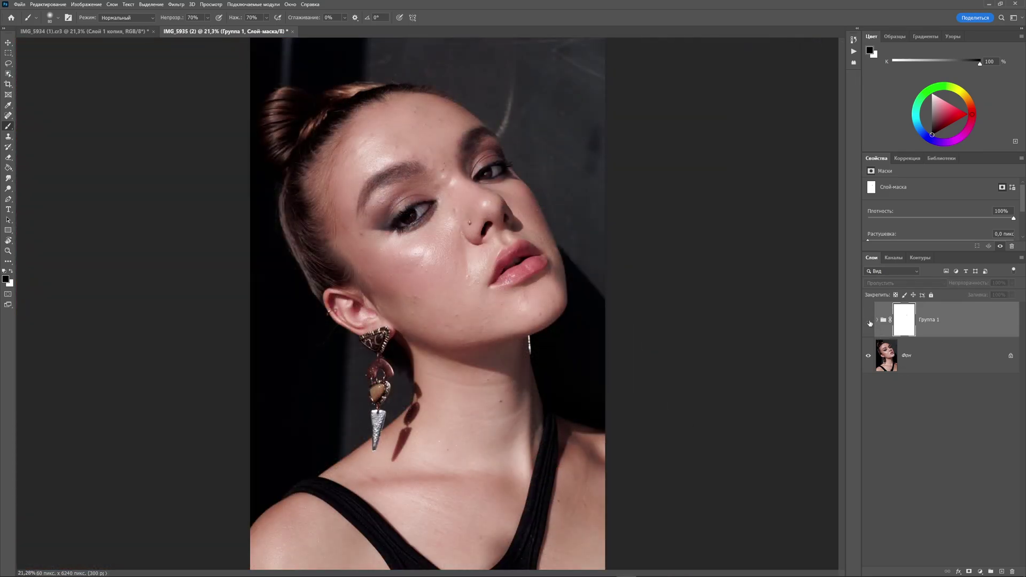
pyautogui.click(869, 320)
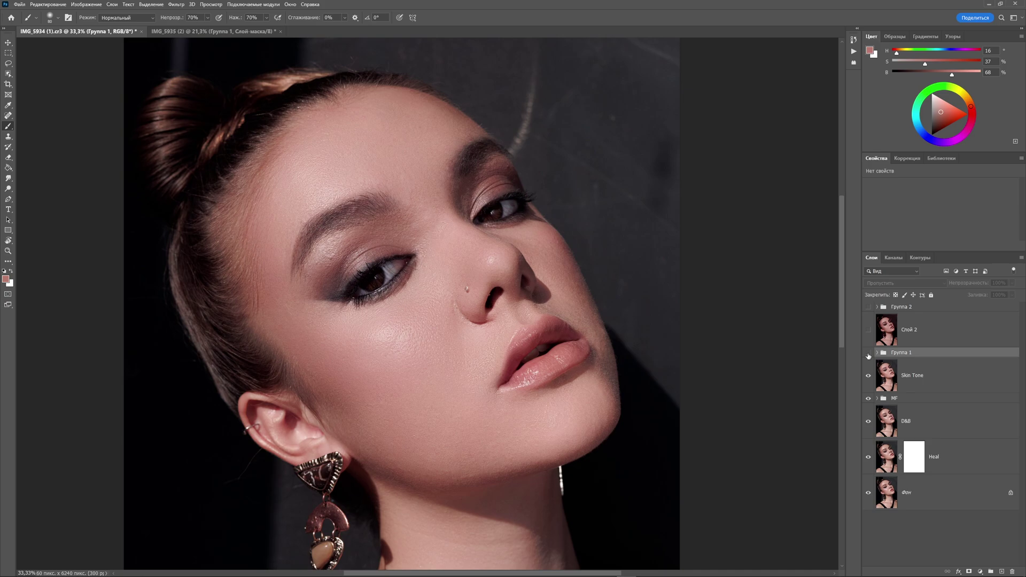
# Step: Turn on Группа 1 and Слой 2, then toggle the Фон original to compare before and after
pyautogui.click(868, 353)
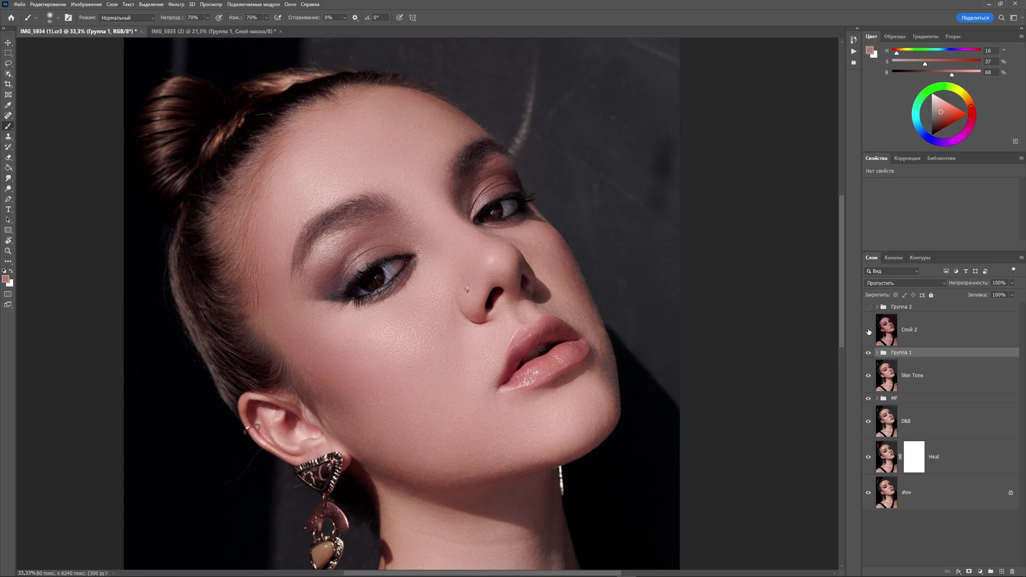
pyautogui.click(869, 331)
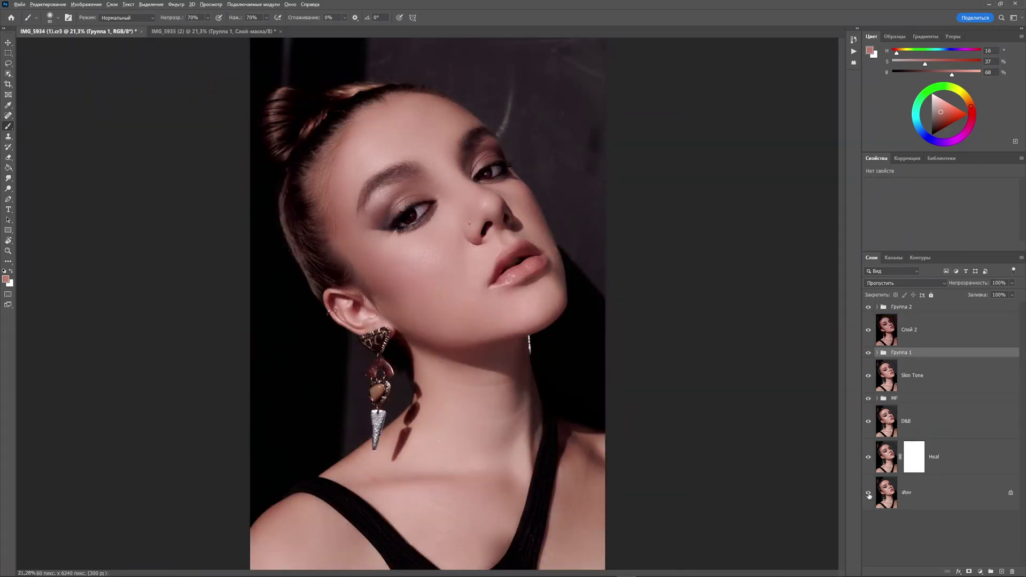
pyautogui.keyDown('alt'); pyautogui.click(868, 494); pyautogui.keyUp('alt')
pyautogui.keyDown('alt'); pyautogui.click(868, 494); pyautogui.keyUp('alt')
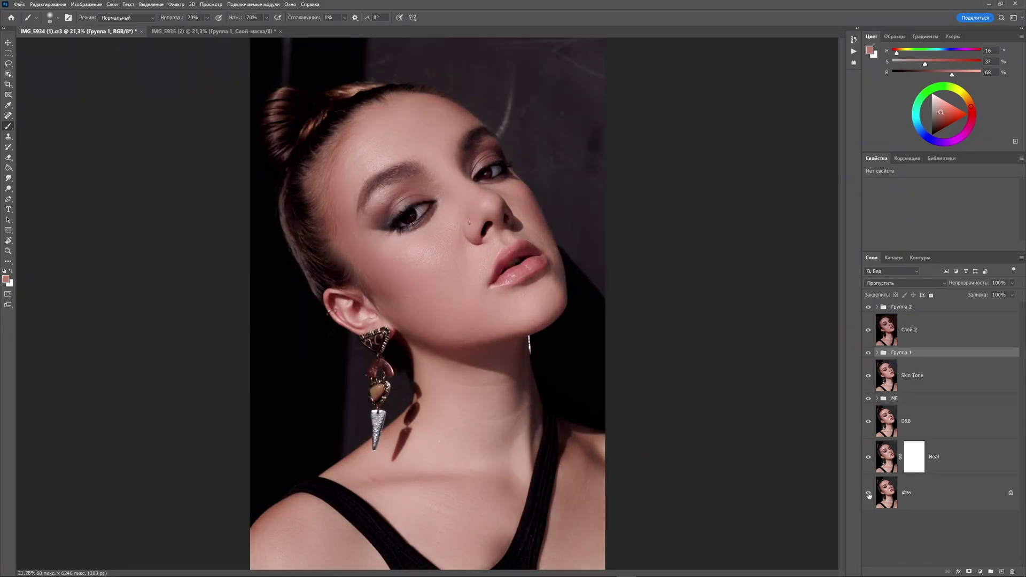